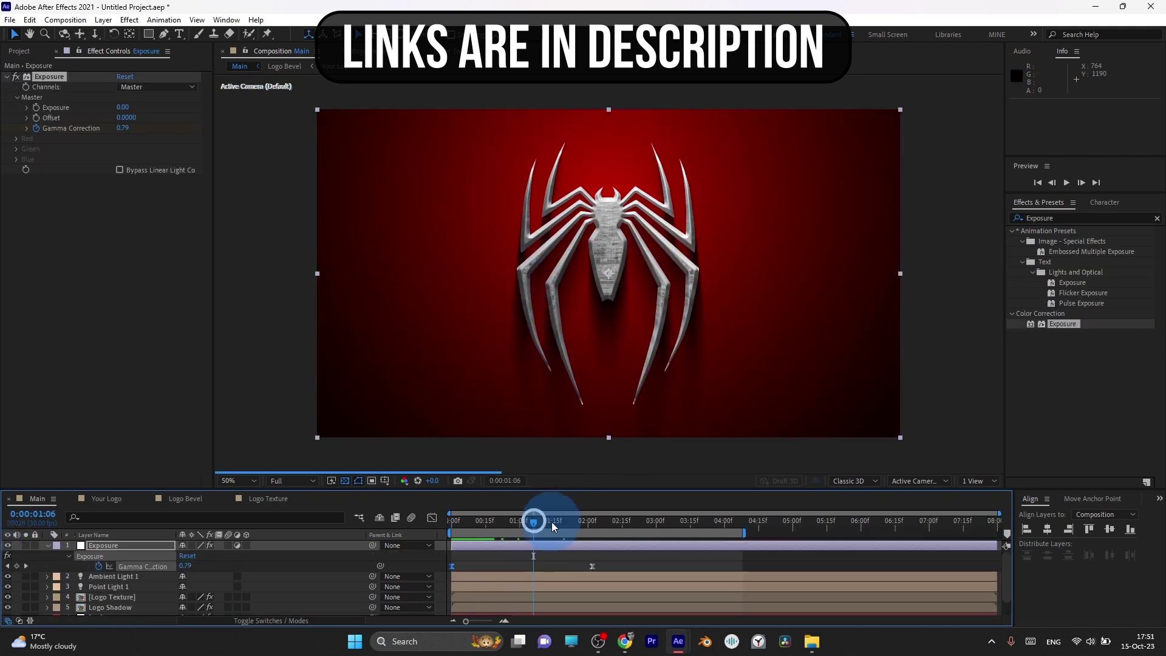
# Scrub the timeline to preview the spider logo brightening as exposure gamma rises toward 1.00
pyautogui.moveTo(558, 525); pyautogui.dragTo(589, 527)
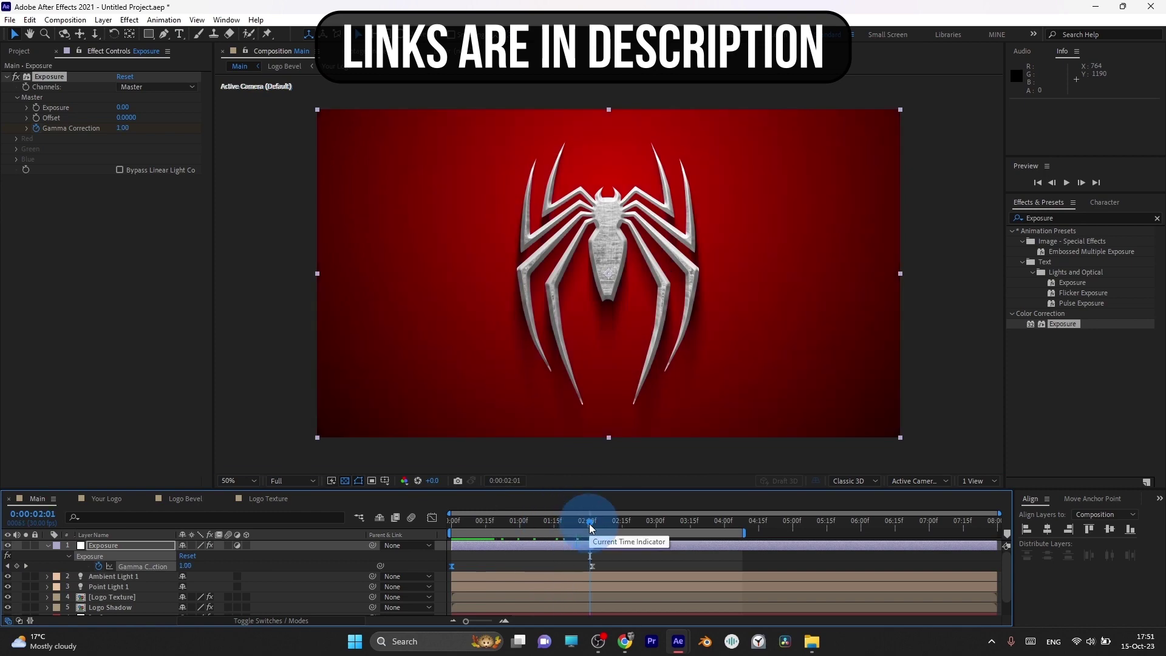